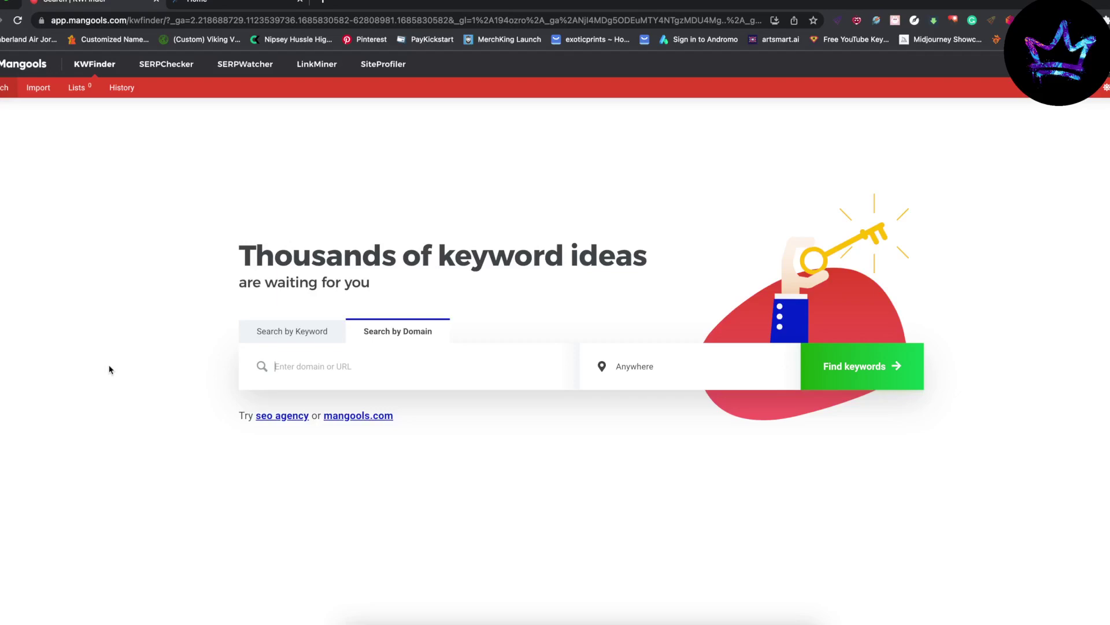
# - Copy the howtoboosttestosterone.org/ address from the blog tab and run a domain keyword search on it
pyautogui.click(223, 6)
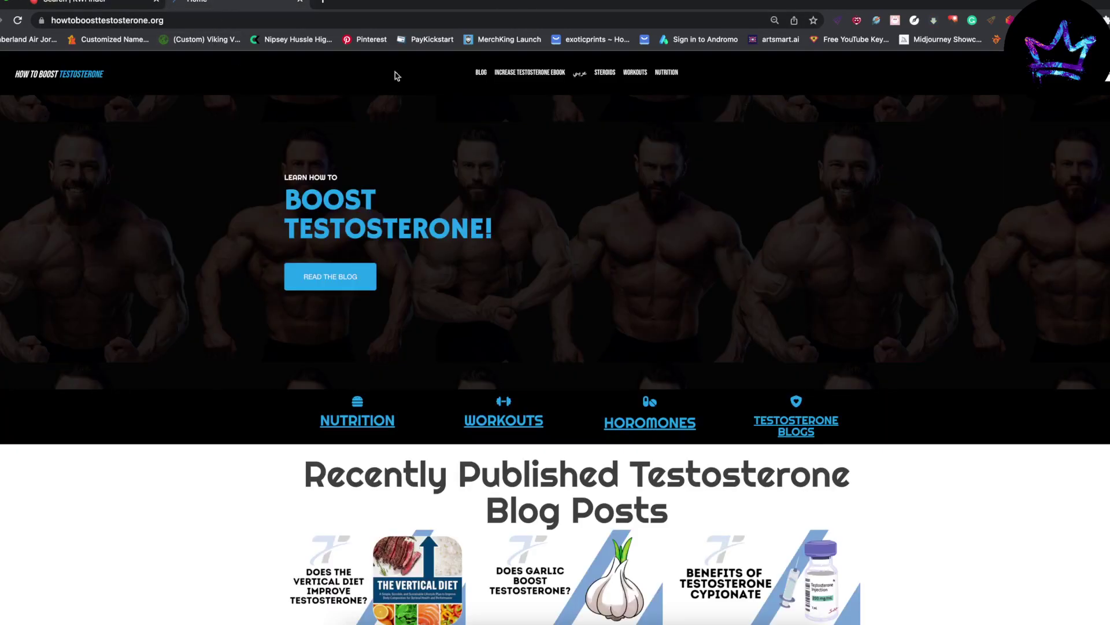
pyautogui.click(208, 21)
pyautogui.press('super+c')
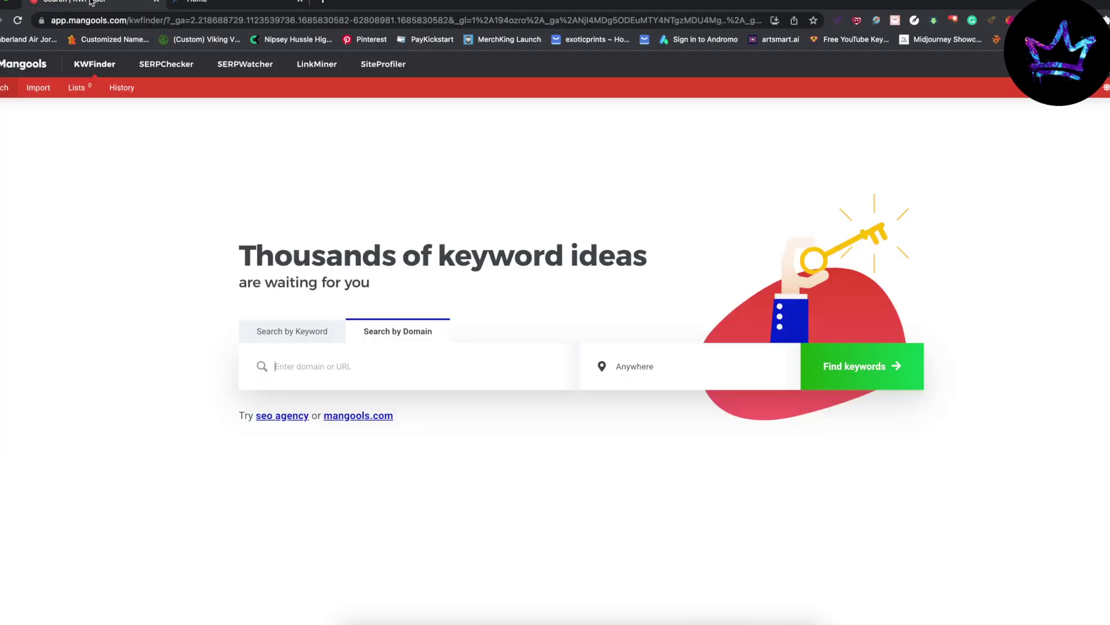
pyautogui.click(92, 4)
pyautogui.press('super+v')
pyautogui.click(862, 359)
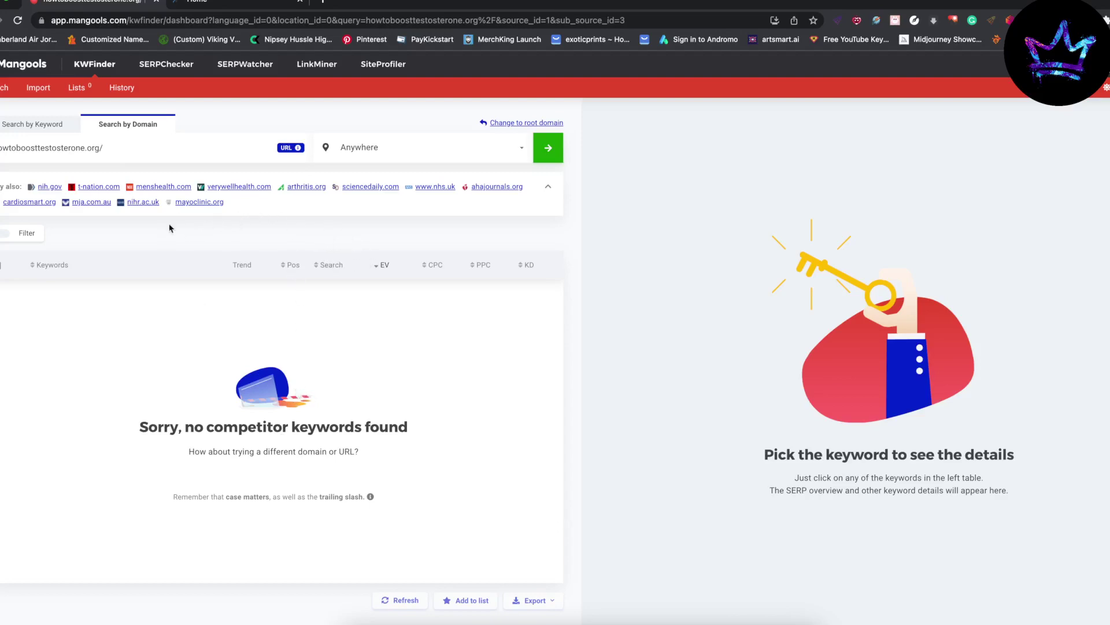
# - Load t-nation.com's ranking keywords from the 'Try also' suggestions and scroll through the table
pyautogui.click(102, 189)
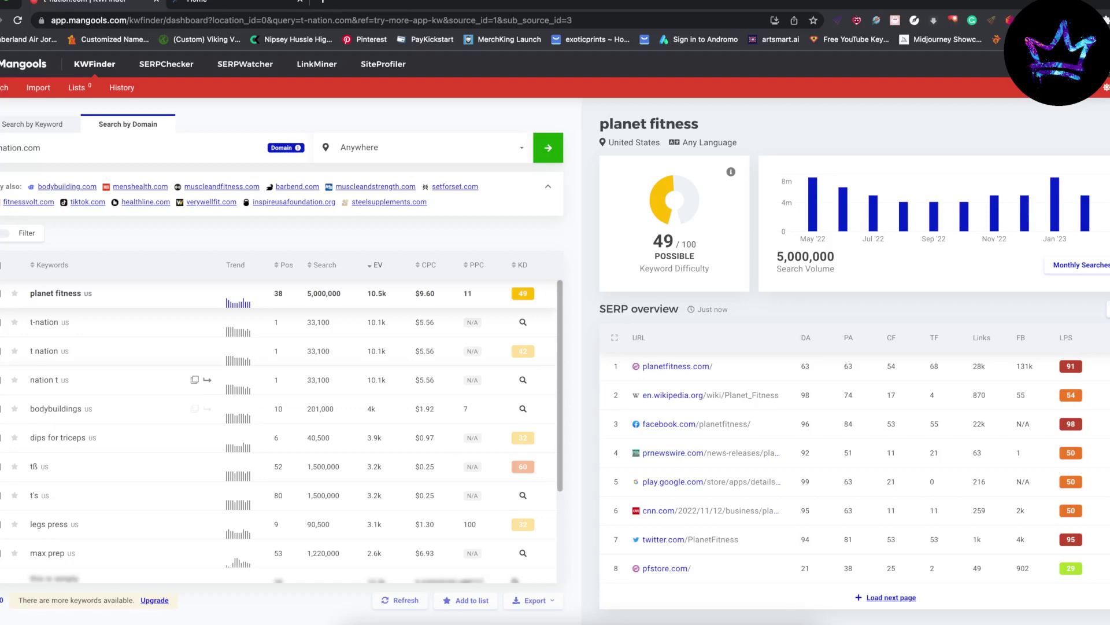
pyautogui.scroll(-1, 98, 417)
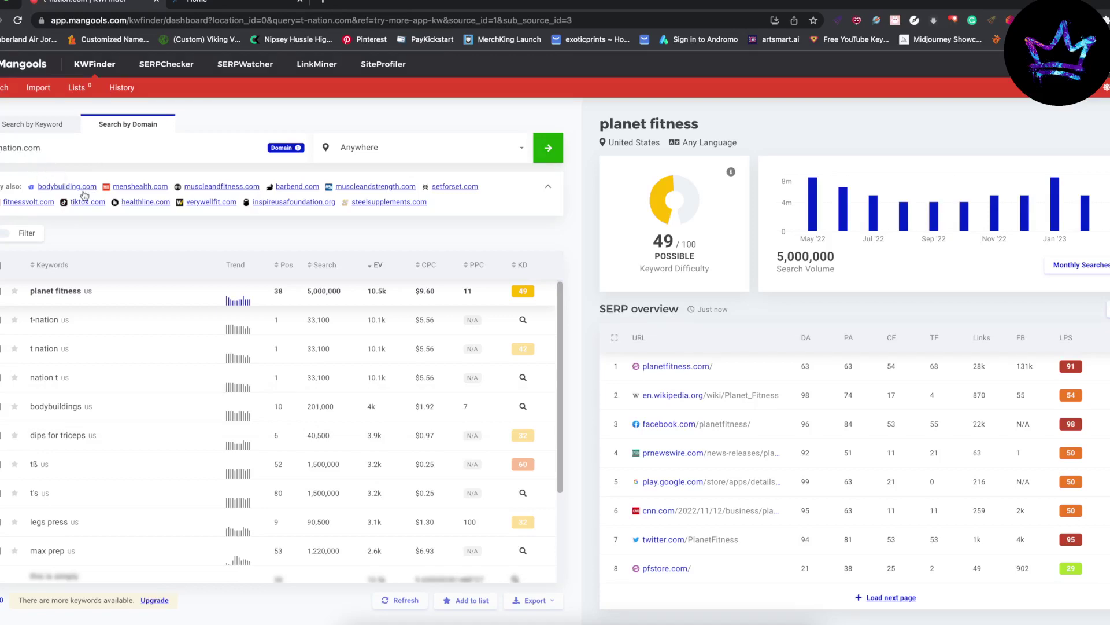
pyautogui.scroll(-1, 126, 479)
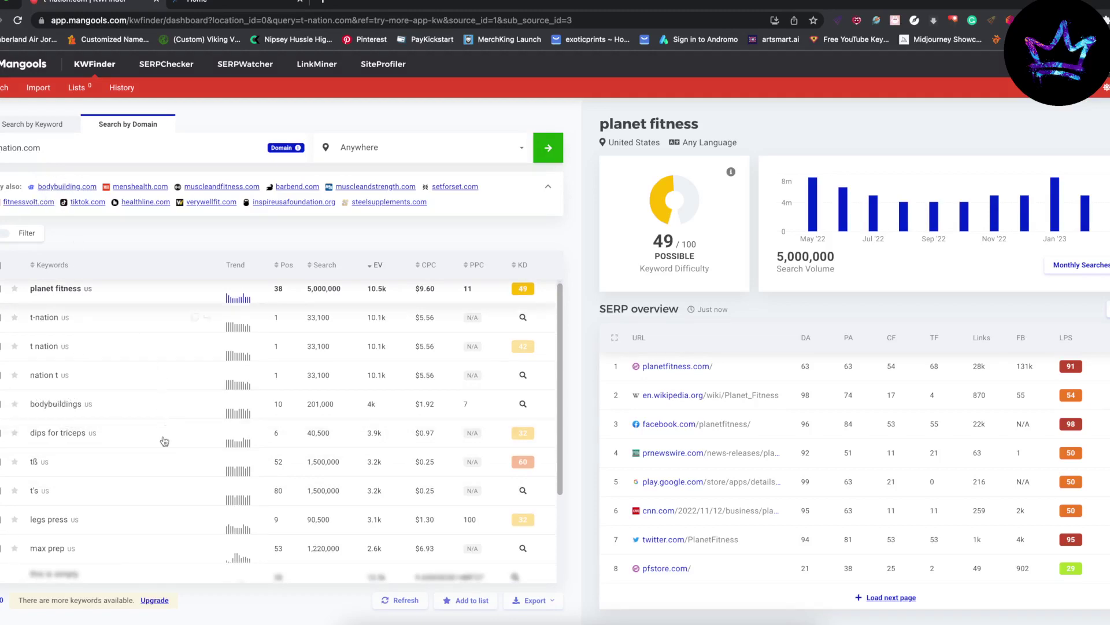
pyautogui.scroll(-3, 147, 495)
pyautogui.scroll(3, 90, 489)
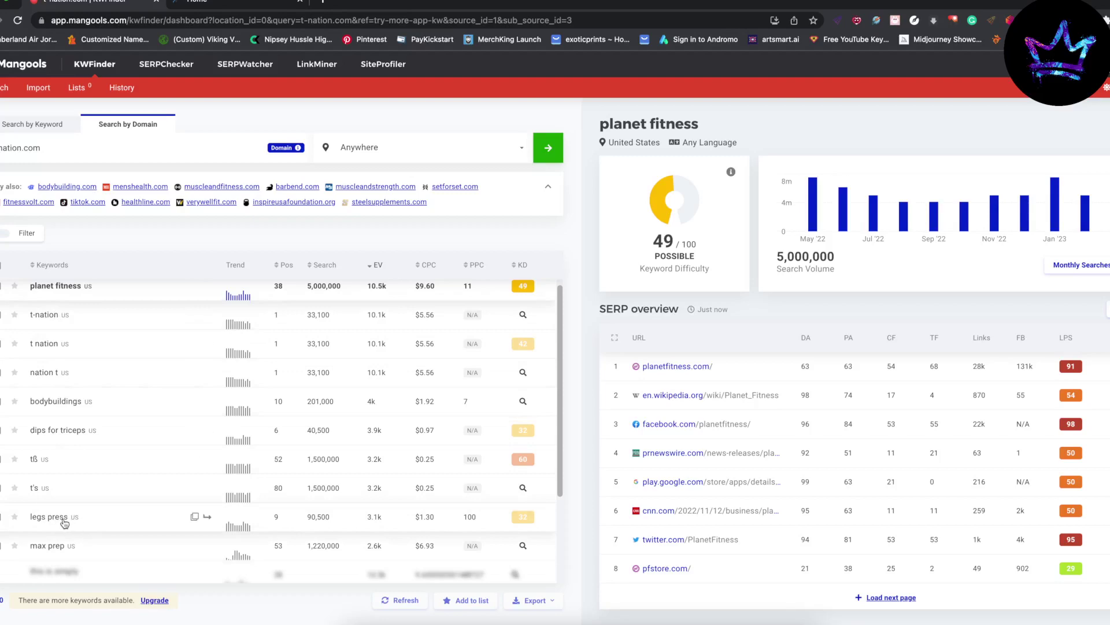
# - Show the legs press keyword details: difficulty 41, 90,500 searches and SERP overview
pyautogui.moveTo(68, 516); pyautogui.dragTo(31, 520)
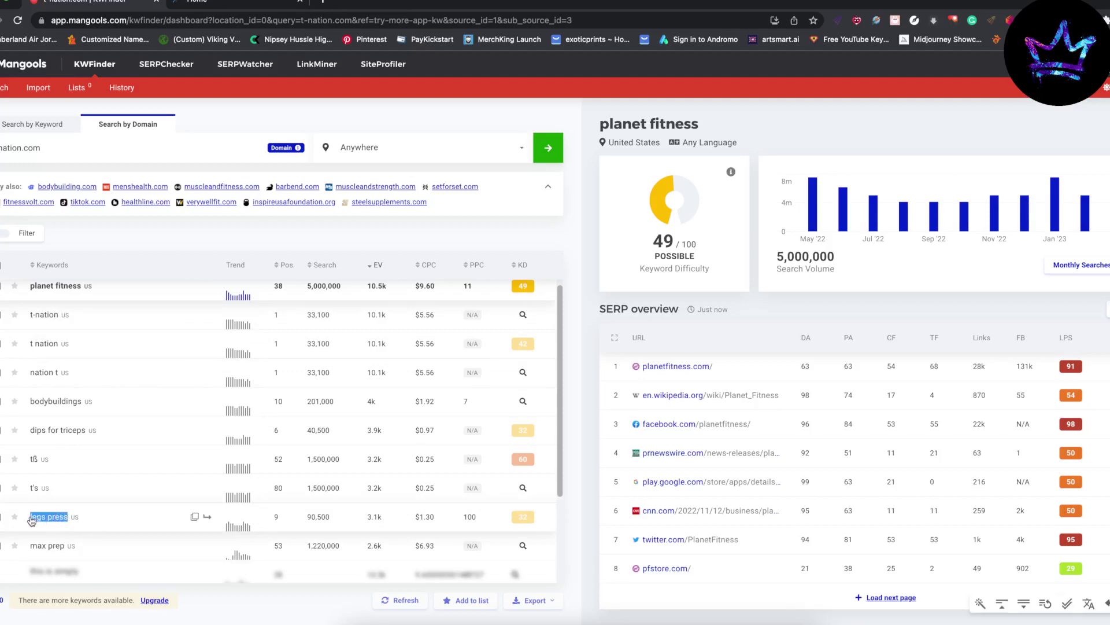
pyautogui.rightClick(44, 516)
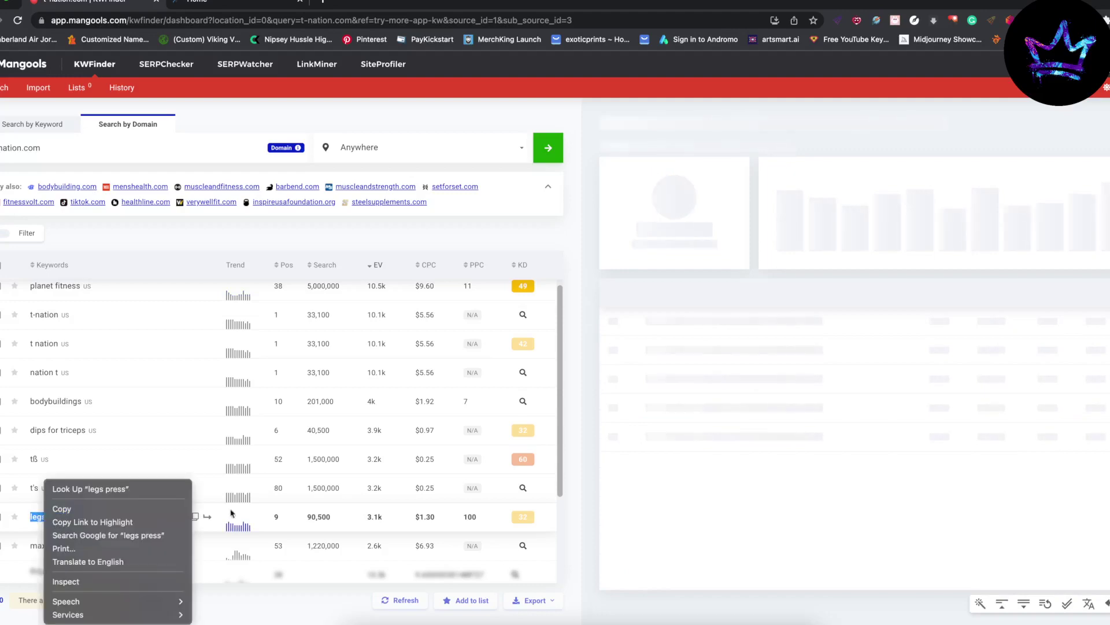
pyautogui.click(575, 514)
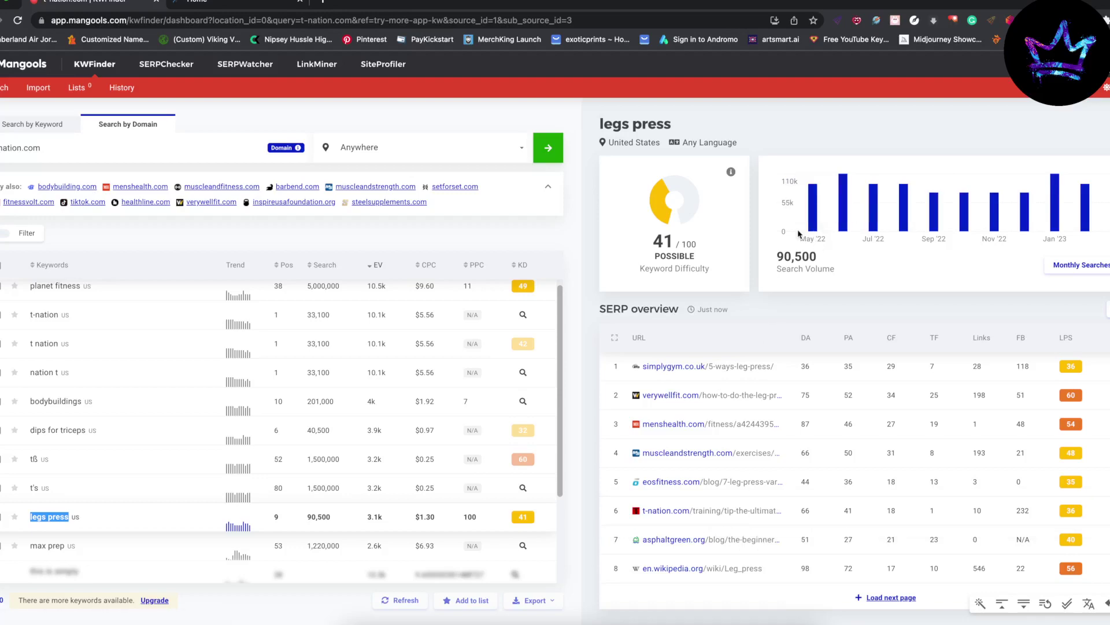
pyautogui.moveTo(810, 218)
# - Glance at the howtoboosttestosterone.org blog, then come back to the t-nation.com results
pyautogui.click(200, 4)
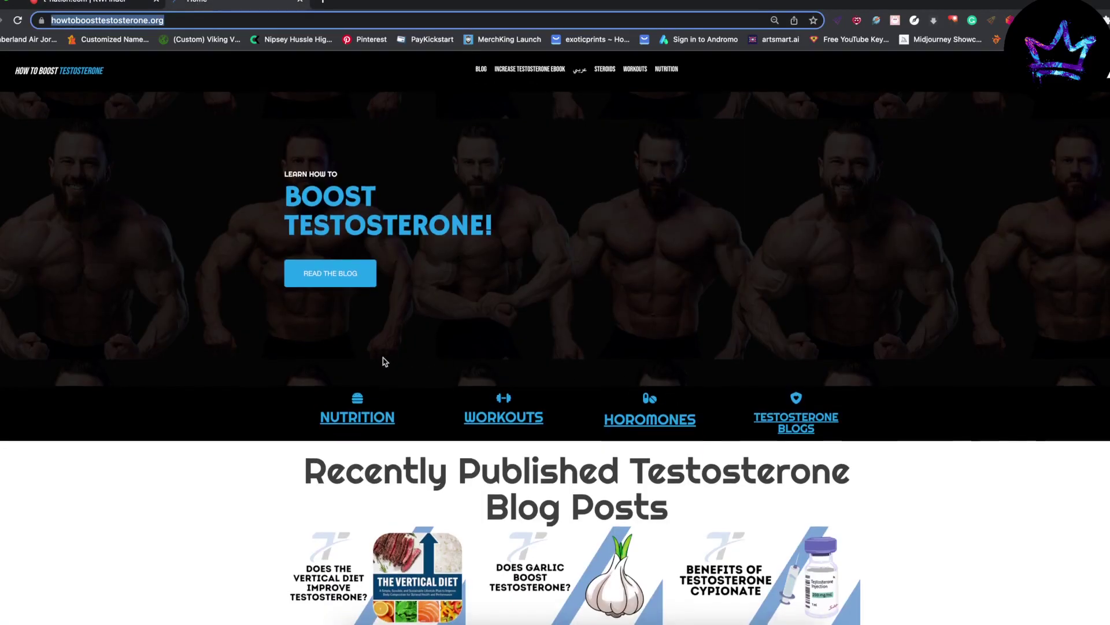
pyautogui.scroll(1, 359, 359)
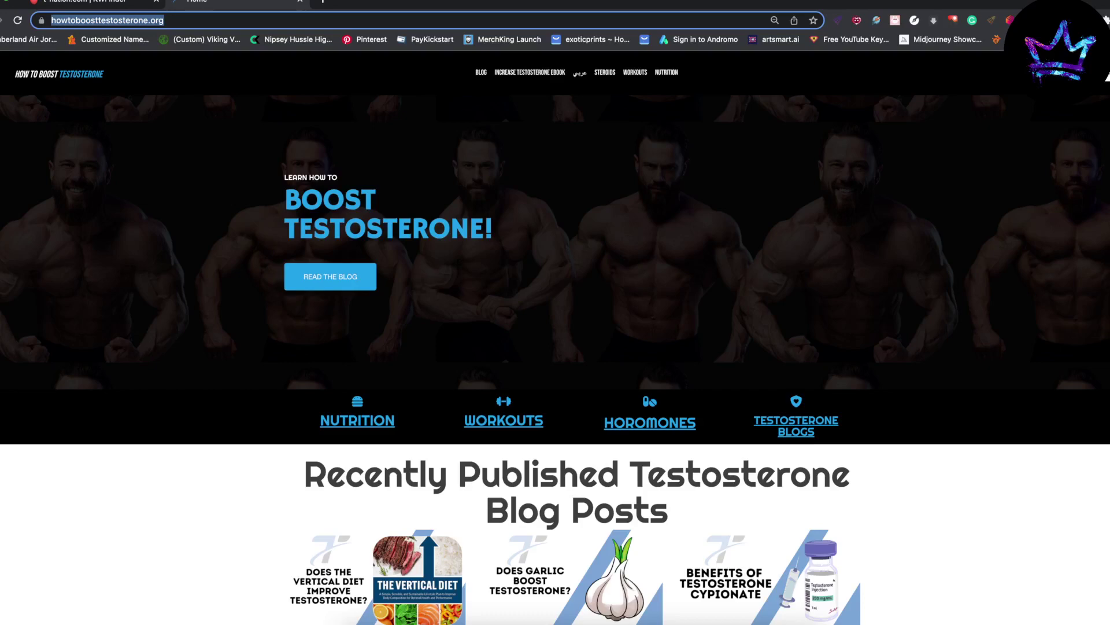
pyautogui.click(64, 3)
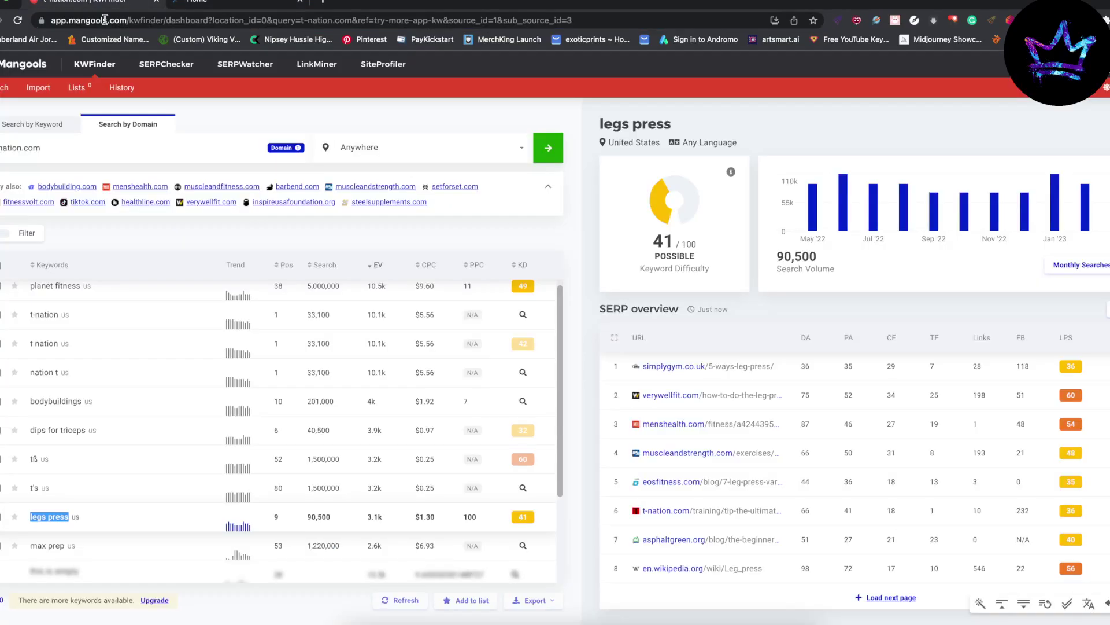
# - Search by keyword for 'leg press boost testosterone'
pyautogui.click(40, 126)
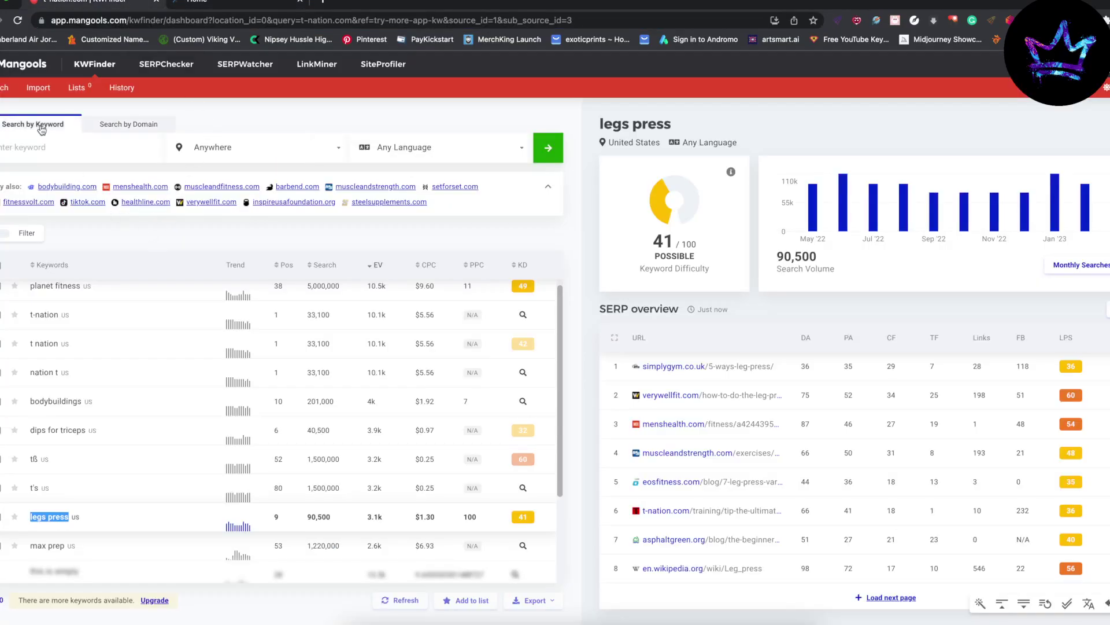
pyautogui.click(45, 149)
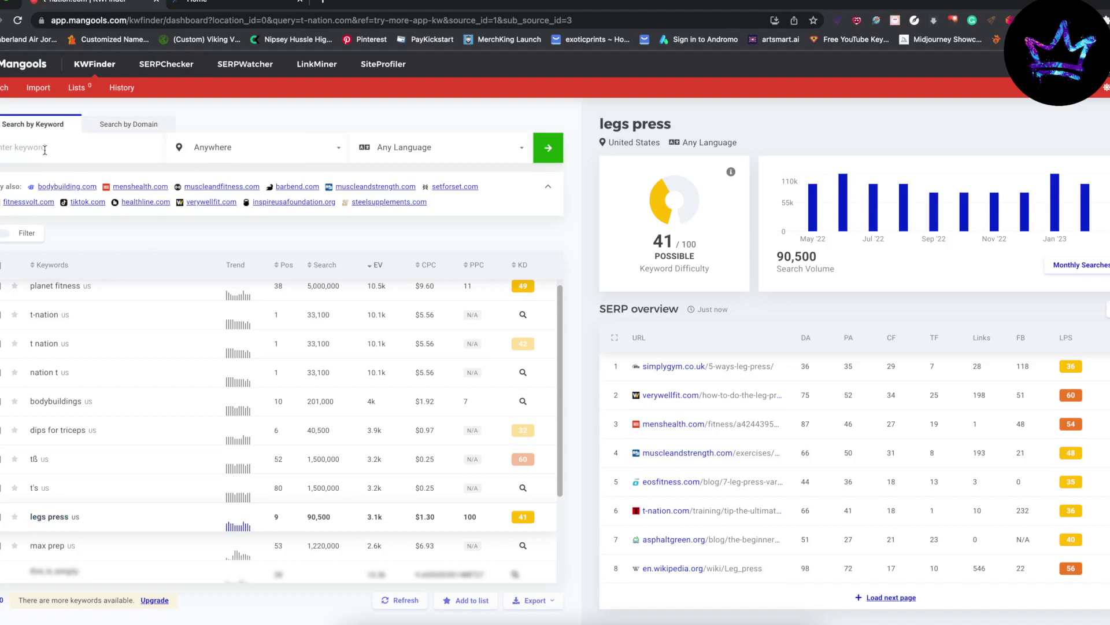
pyautogui.write('leg')
pyautogui.write(' press boost te')
pyautogui.write('stosterone')
pyautogui.click(548, 151)
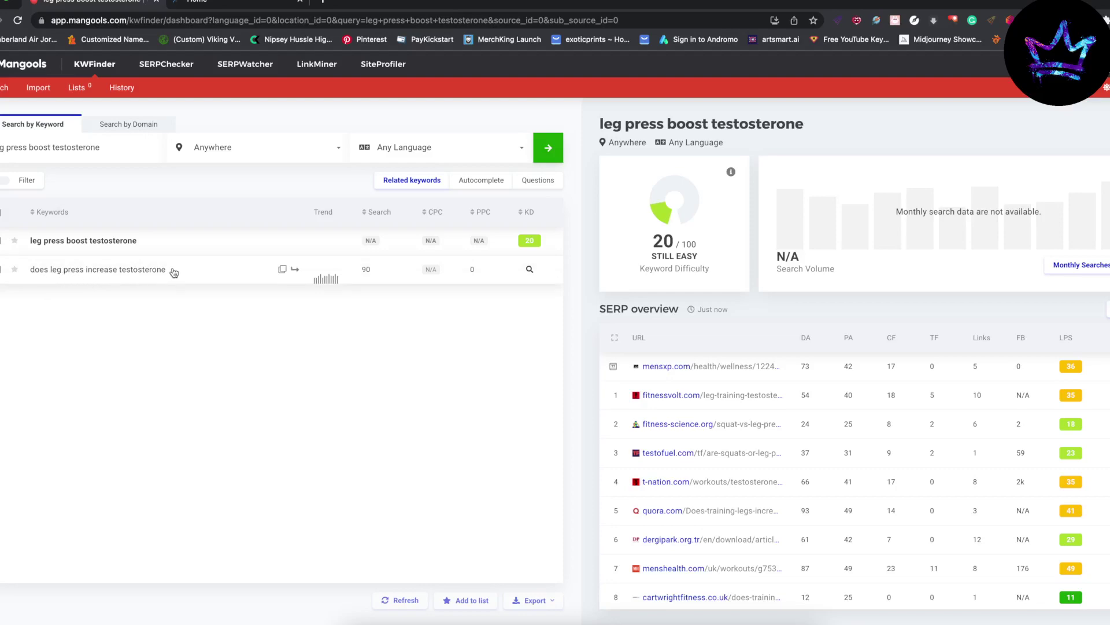
# - Open 'does leg press increase testosterone' details: difficulty 20, 90 searches, testofuel.com leading
pyautogui.moveTo(174, 273); pyautogui.dragTo(86, 271)
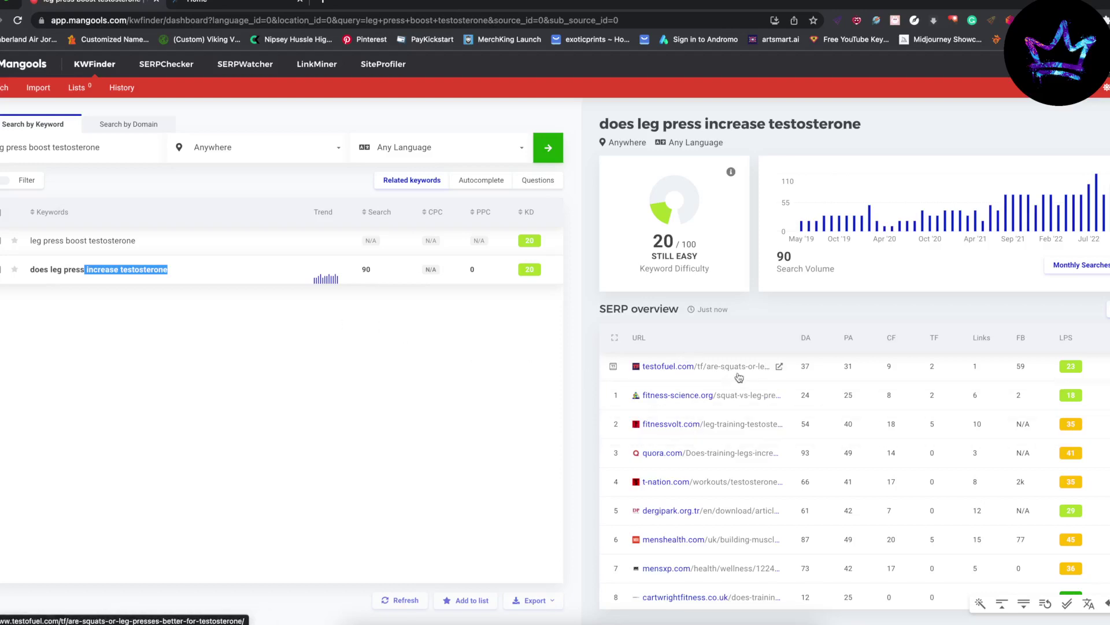
pyautogui.scroll(-1, 707, 482)
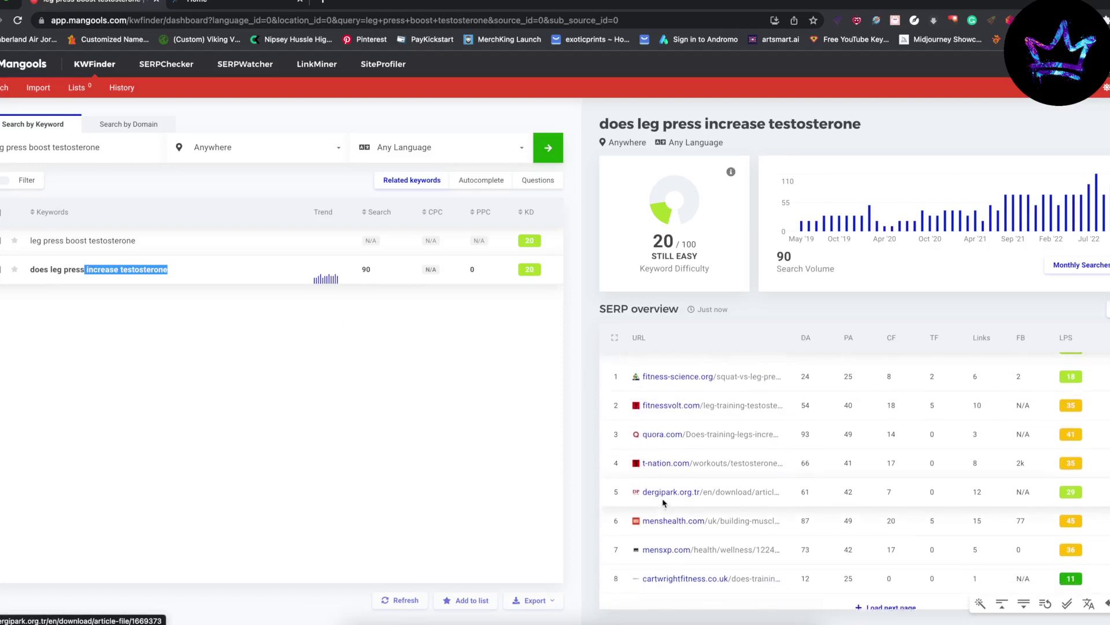
pyautogui.scroll(1, 769, 382)
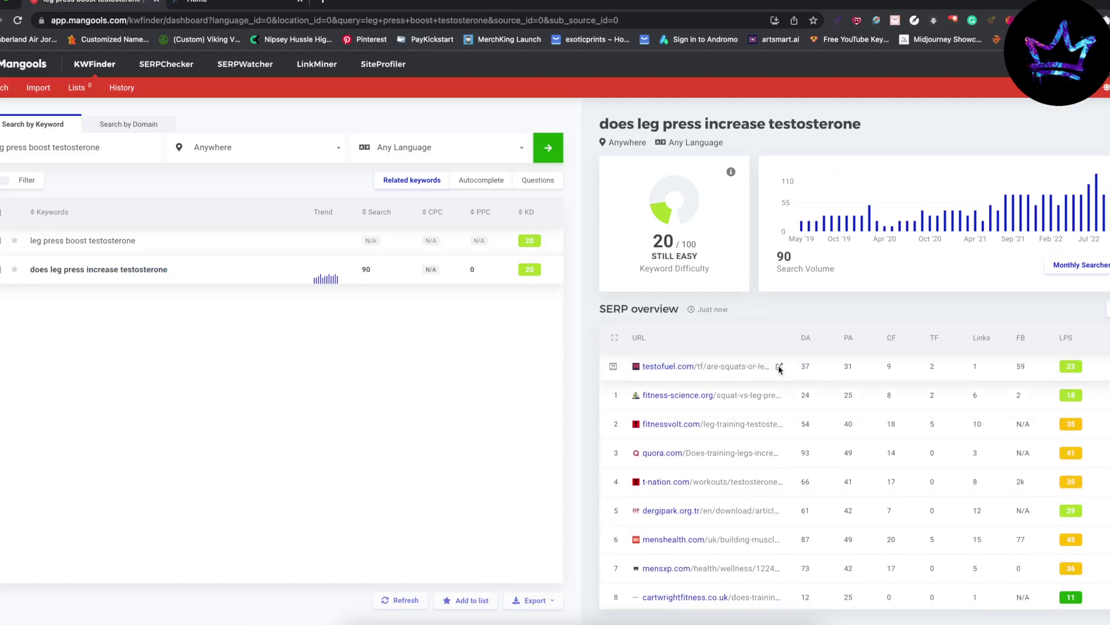
# - Open the testofuel.com, fitness-science.org and fitnessvolt.com competitor articles in their own tabs
pyautogui.click(779, 368)
pyautogui.click(749, 369)
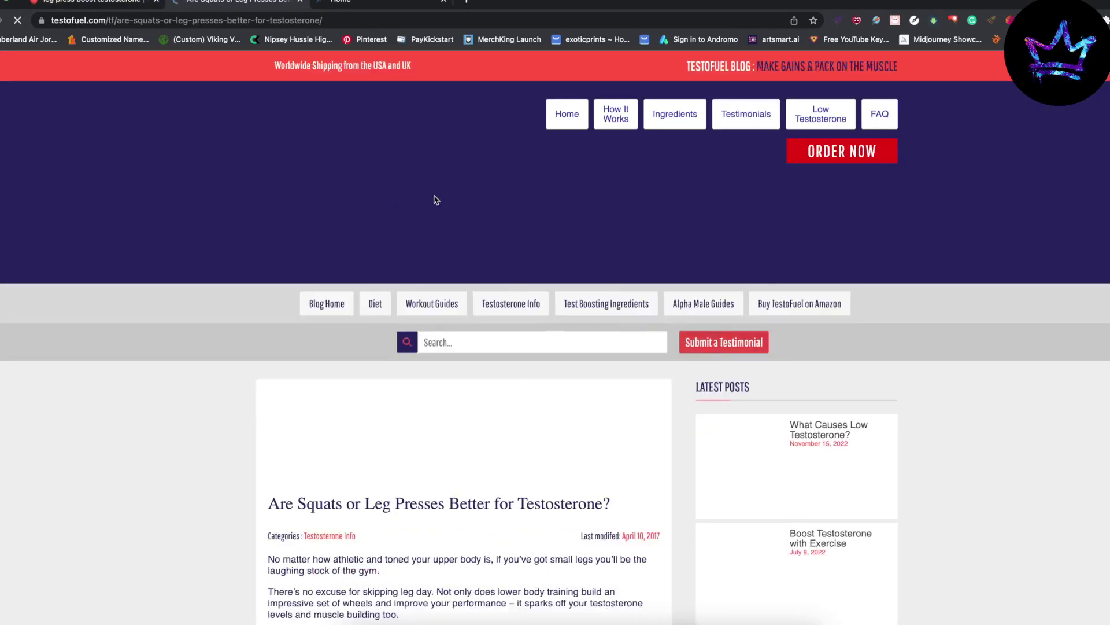
pyautogui.scroll(-3, 272, 498)
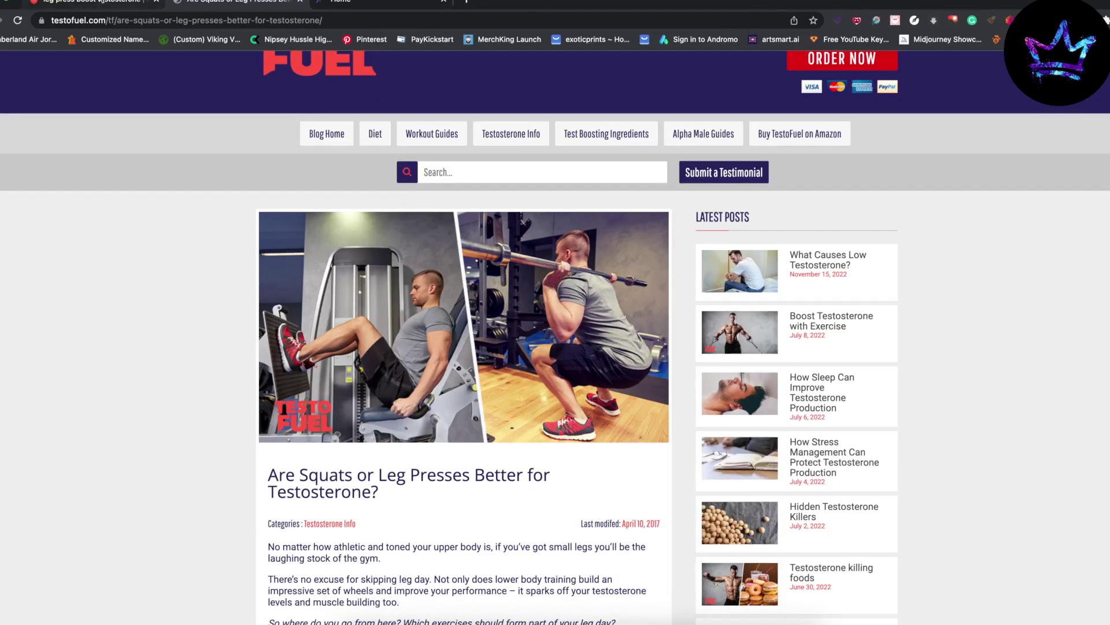
pyautogui.click(93, 2)
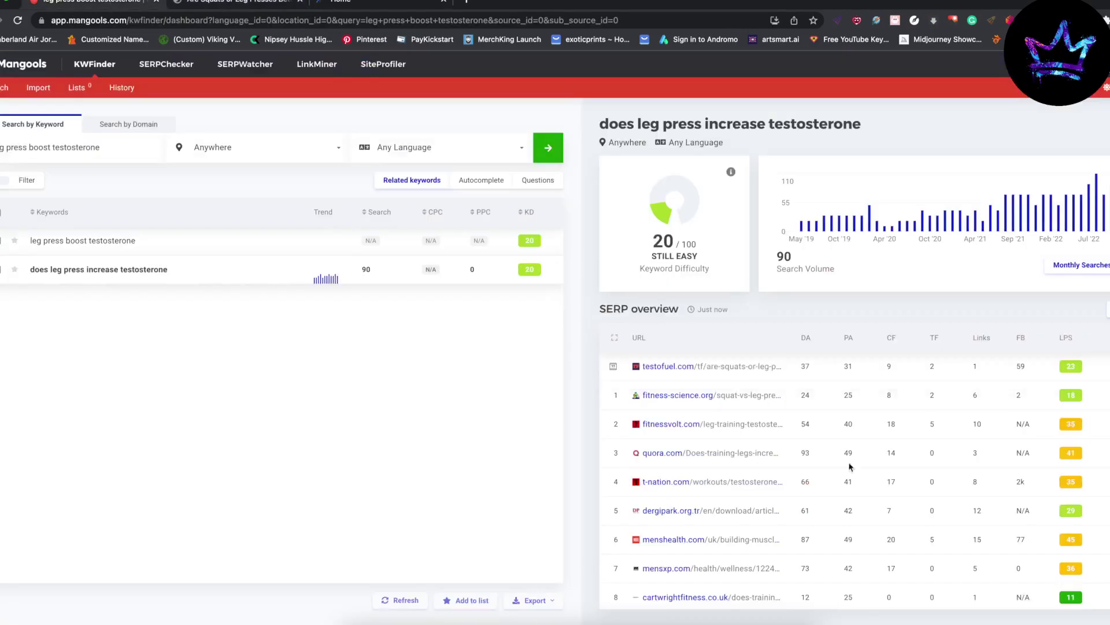
pyautogui.click(768, 397)
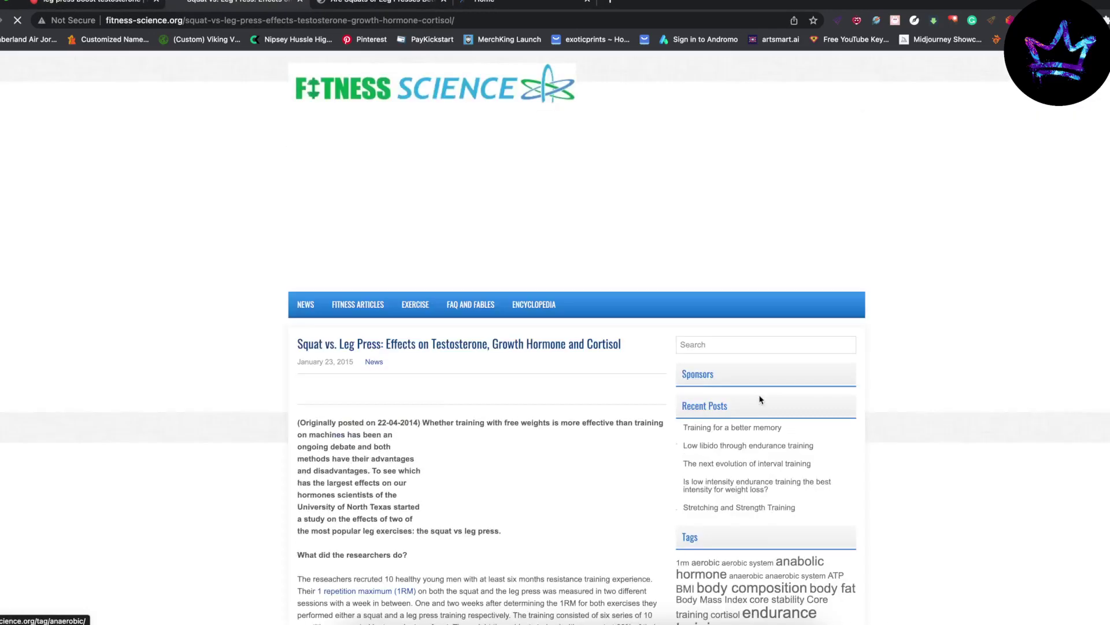
pyautogui.click(96, 3)
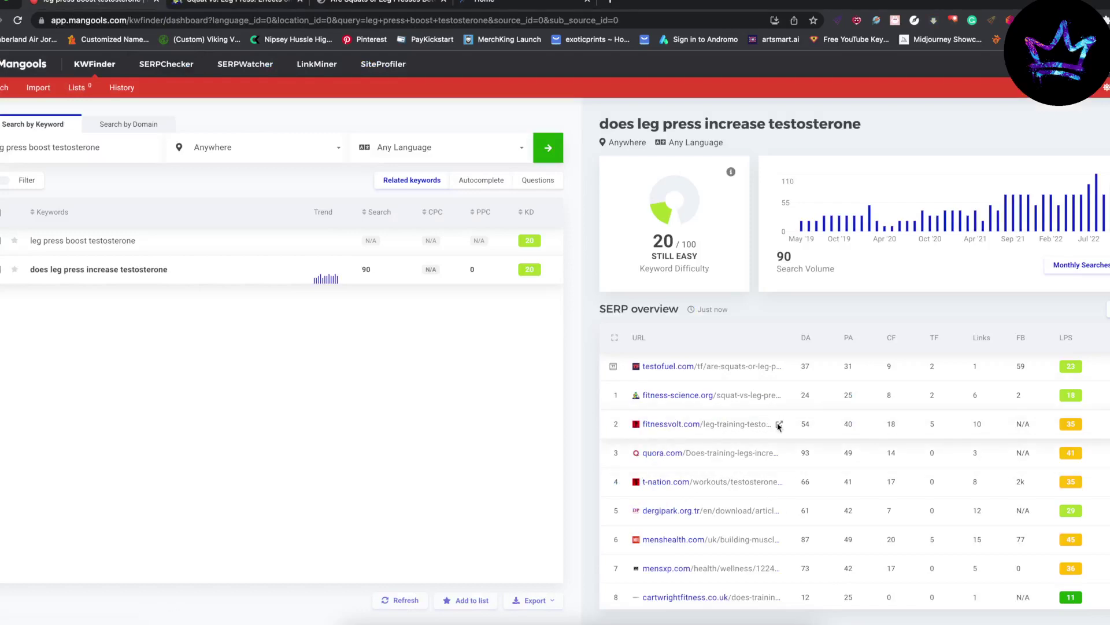
pyautogui.click(779, 424)
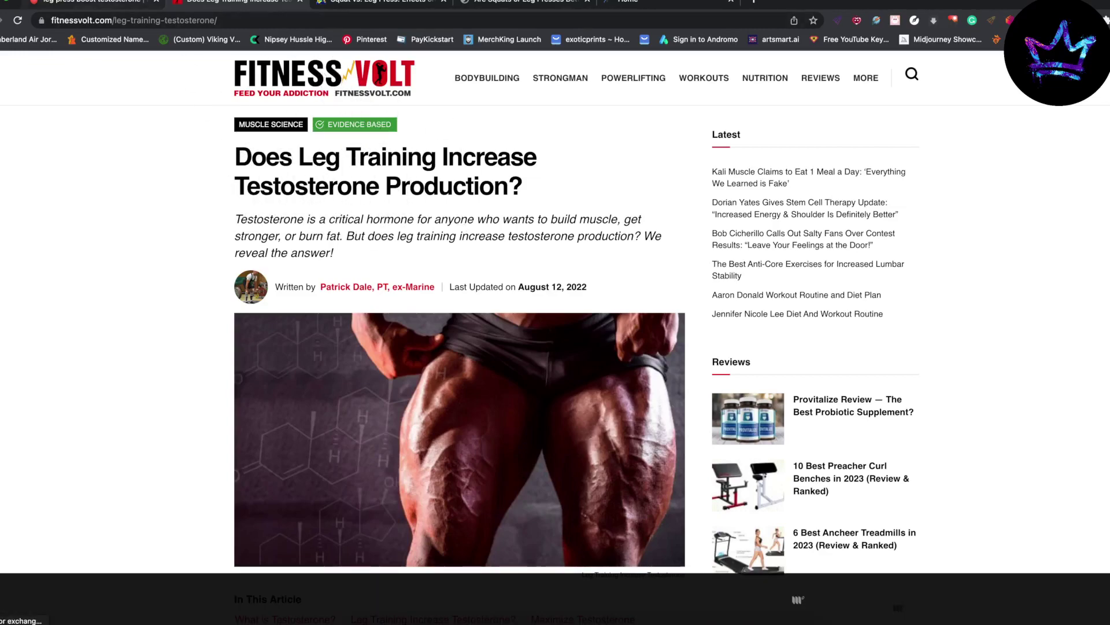
pyautogui.click(87, 4)
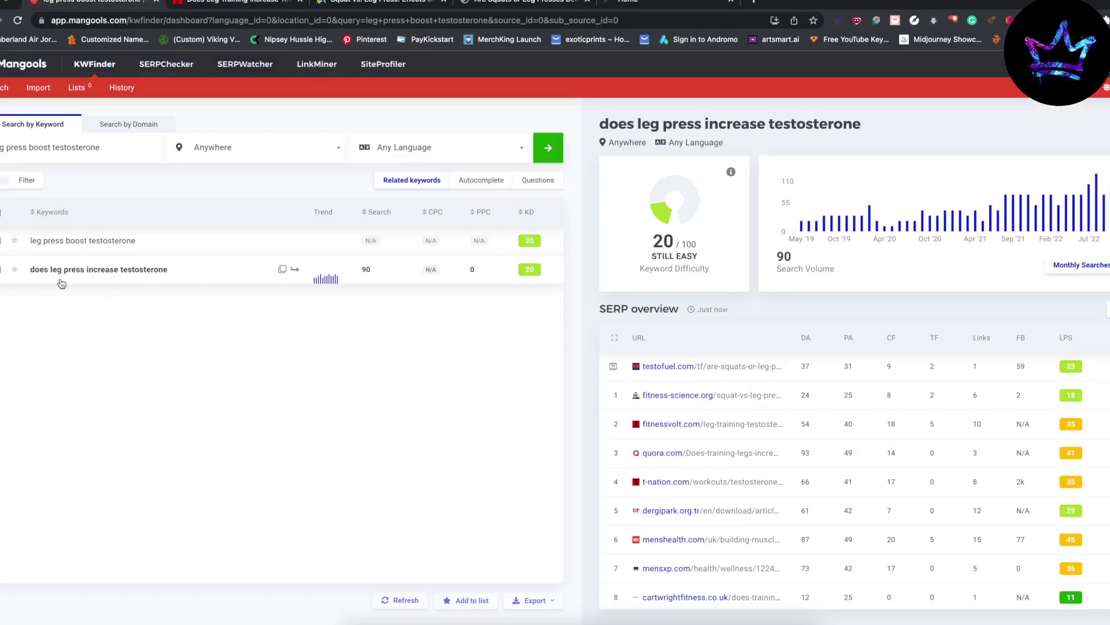
# - Decline the FitnessVolt article's notification request and go back to the KWFinder results
pyautogui.click(267, 5)
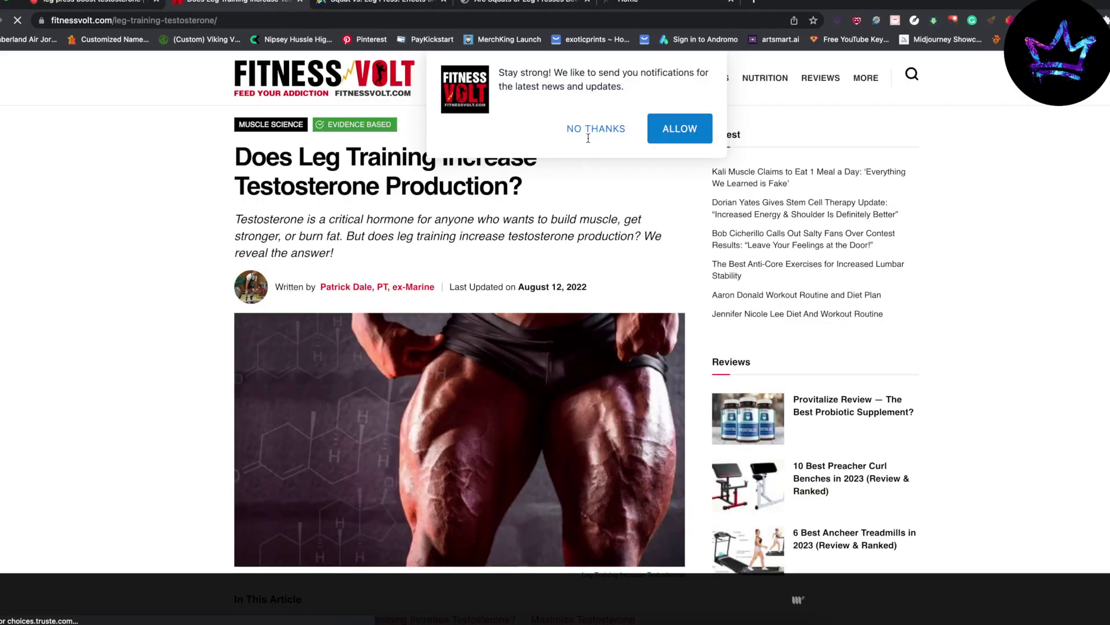
pyautogui.click(588, 137)
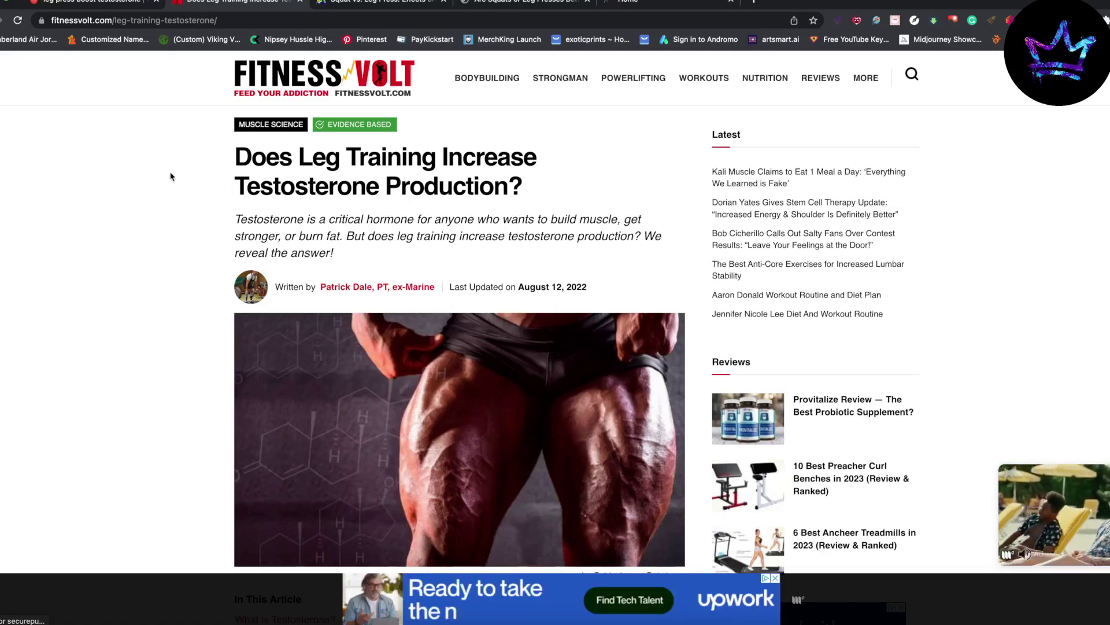
pyautogui.click(117, 6)
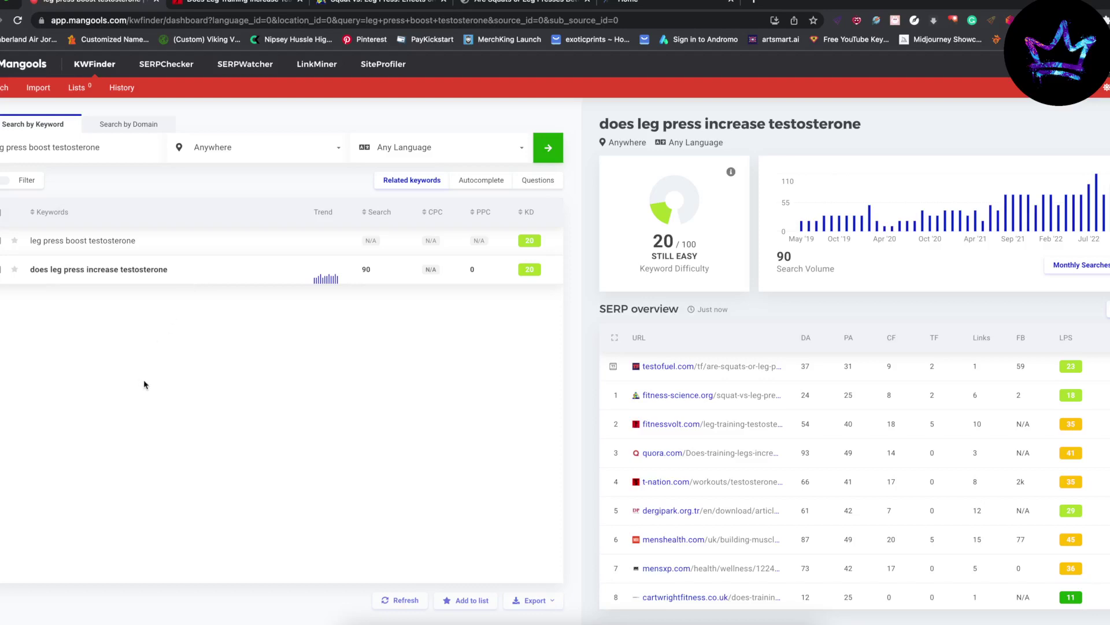
pyautogui.moveTo(884, 222)
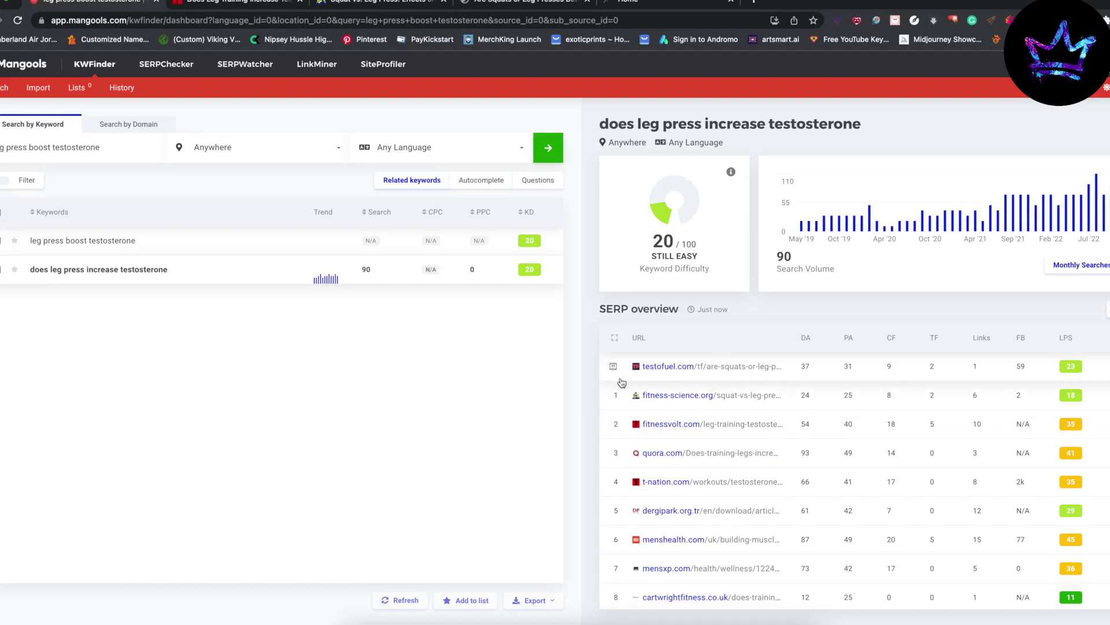
# - Look over the SERP overview's top results, including quora.com, t-nation.com and menshealth.com
pyautogui.moveTo(613, 372)
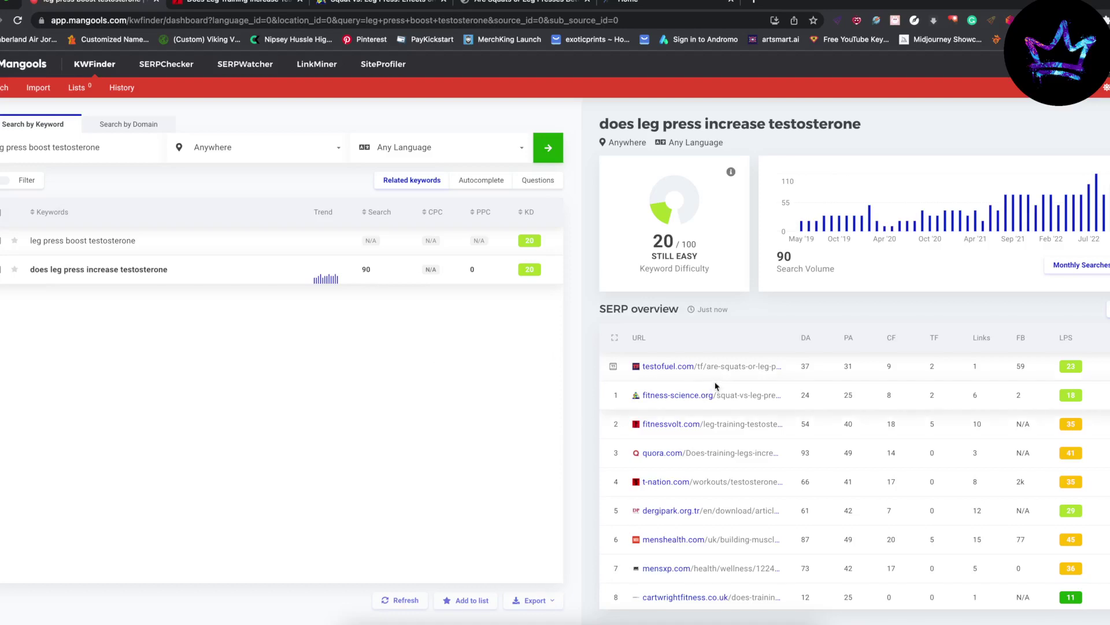
# - Review the testofuel.com, FitnessVolt and fitness-science.org competitor articles, ending on the KWFinder results
pyautogui.click(513, 6)
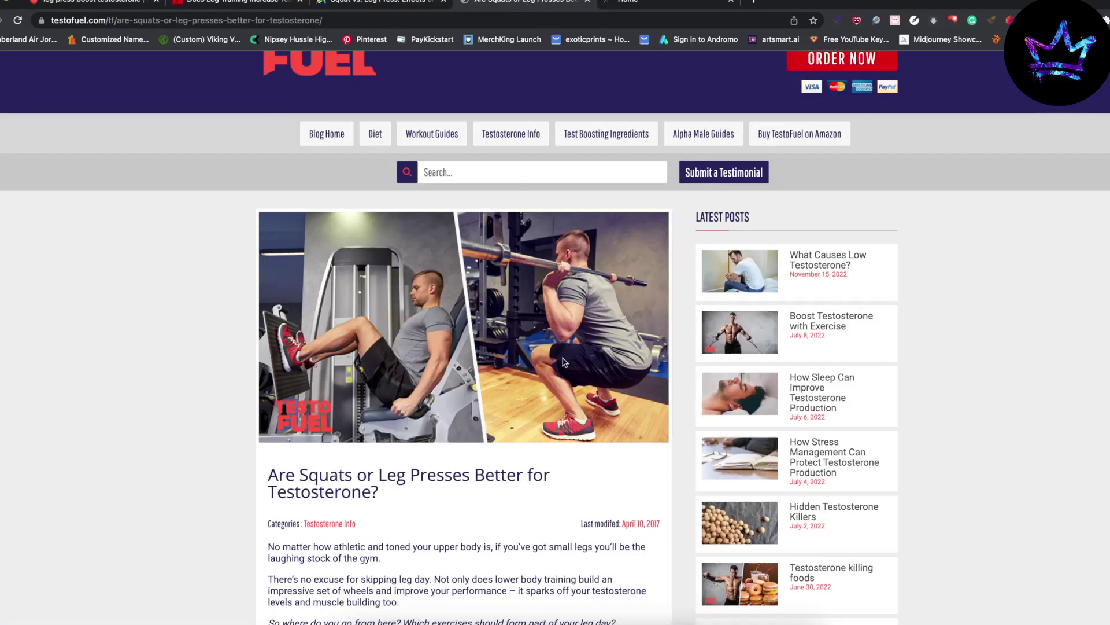
pyautogui.scroll(-15, 313, 329)
pyautogui.scroll(15, 312, 330)
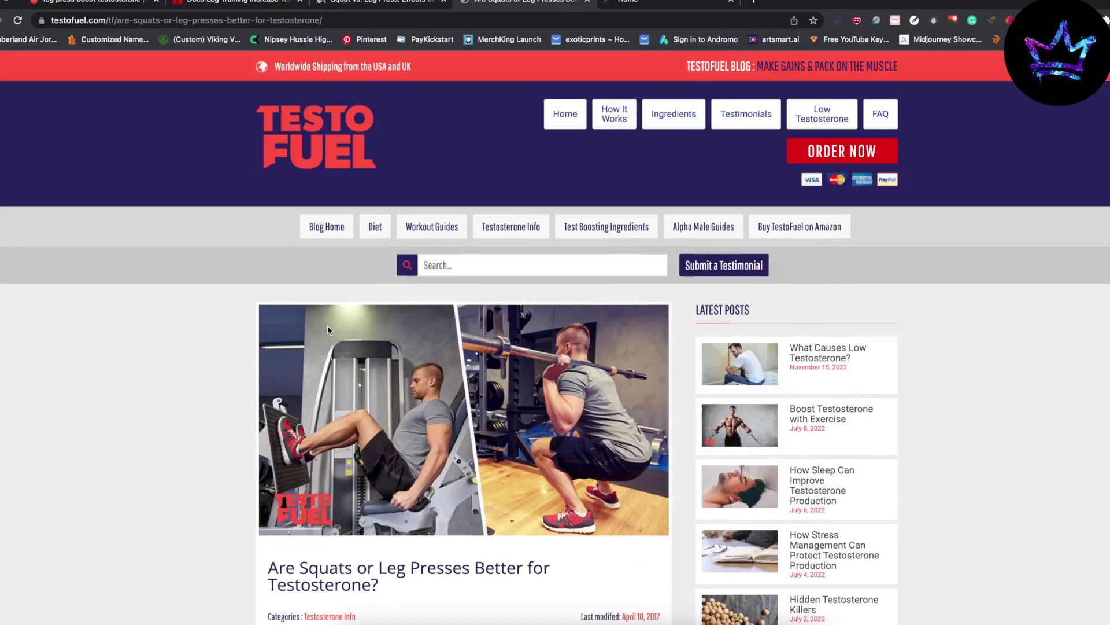
pyautogui.click(243, 2)
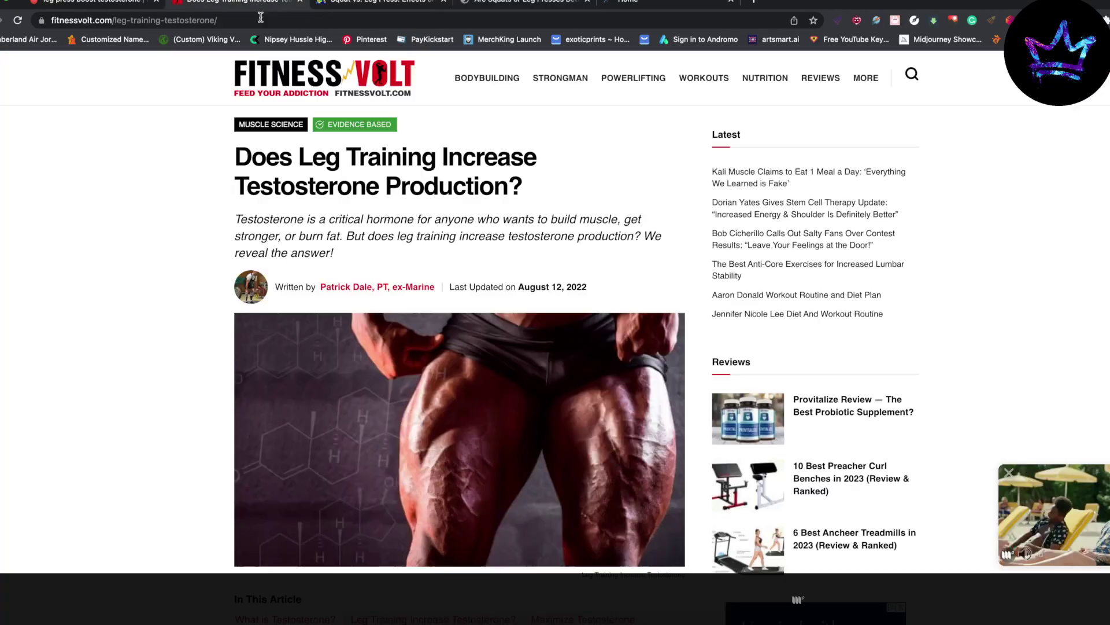
pyautogui.click(112, 5)
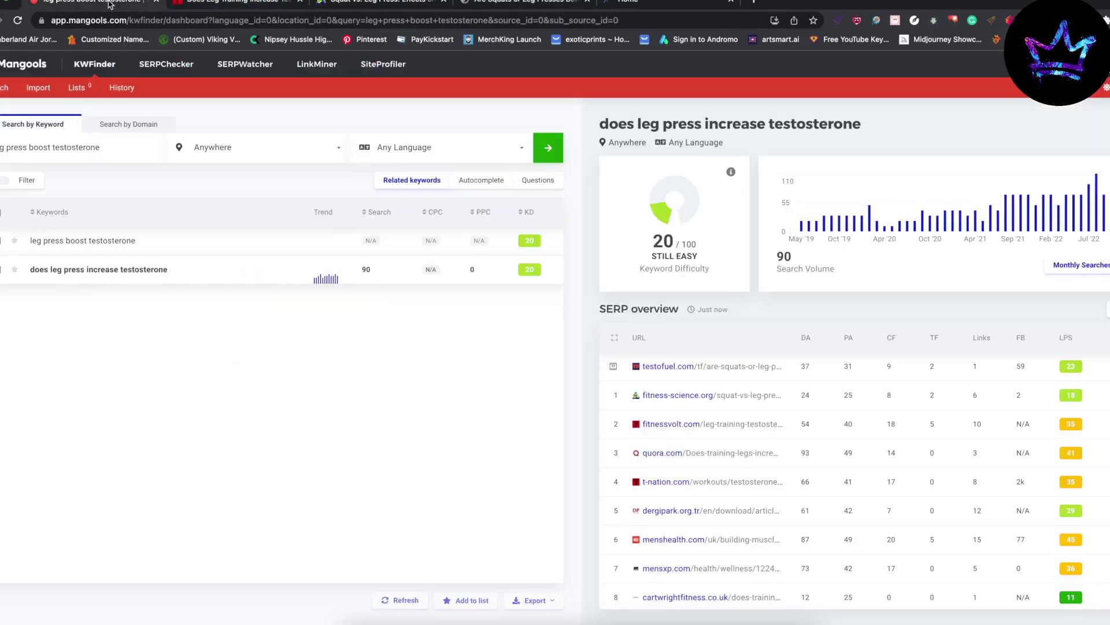
pyautogui.click(360, 7)
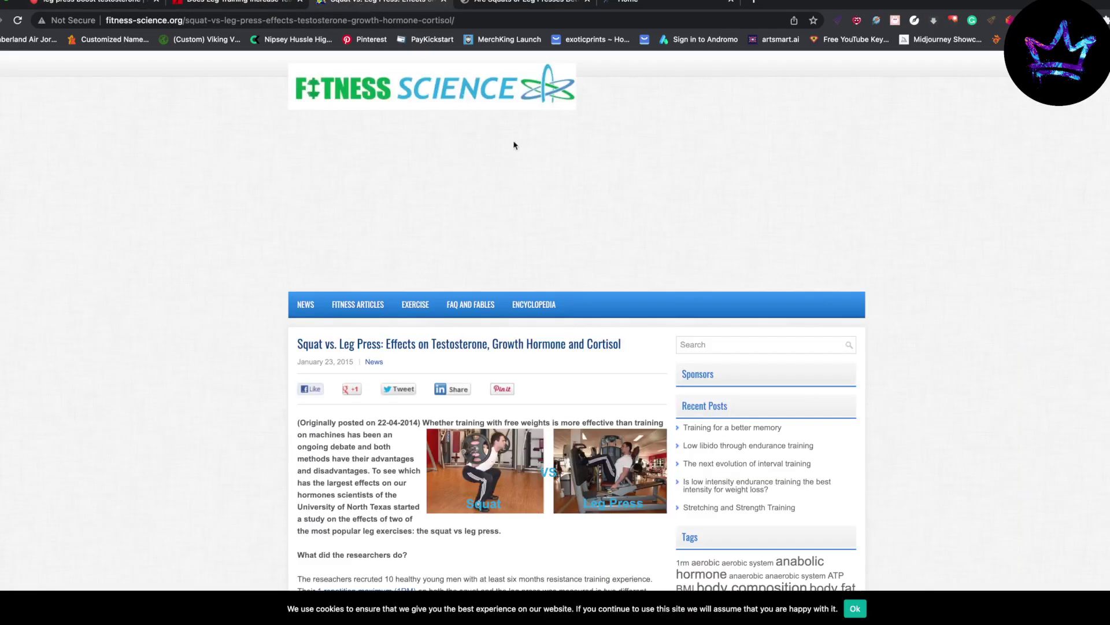
pyautogui.press('super+1')
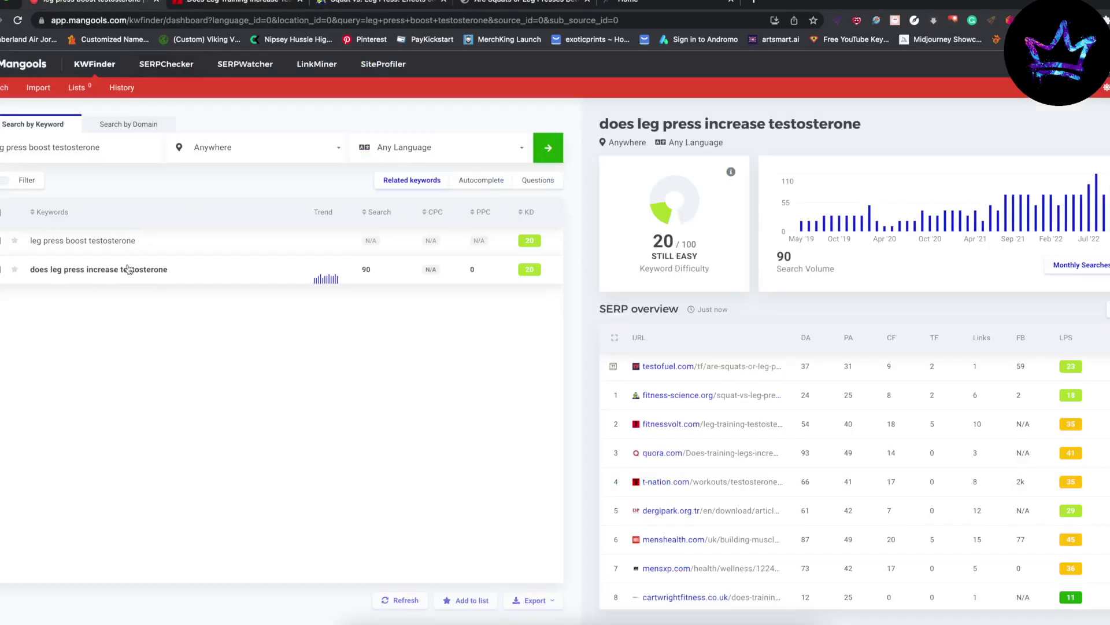
pyautogui.click(527, 6)
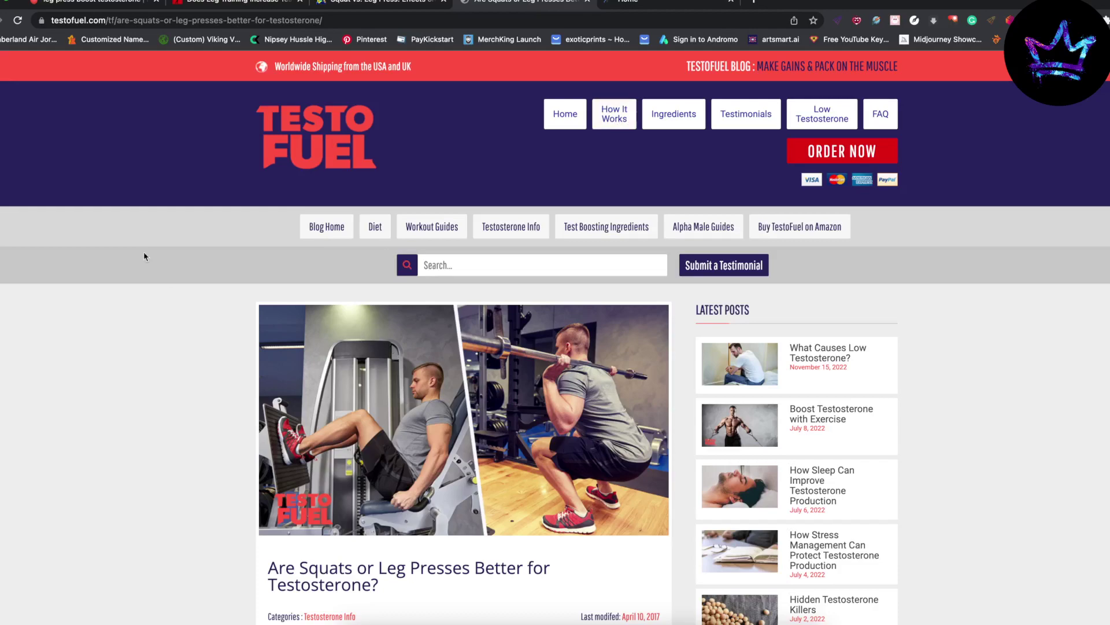
pyautogui.click(116, 2)
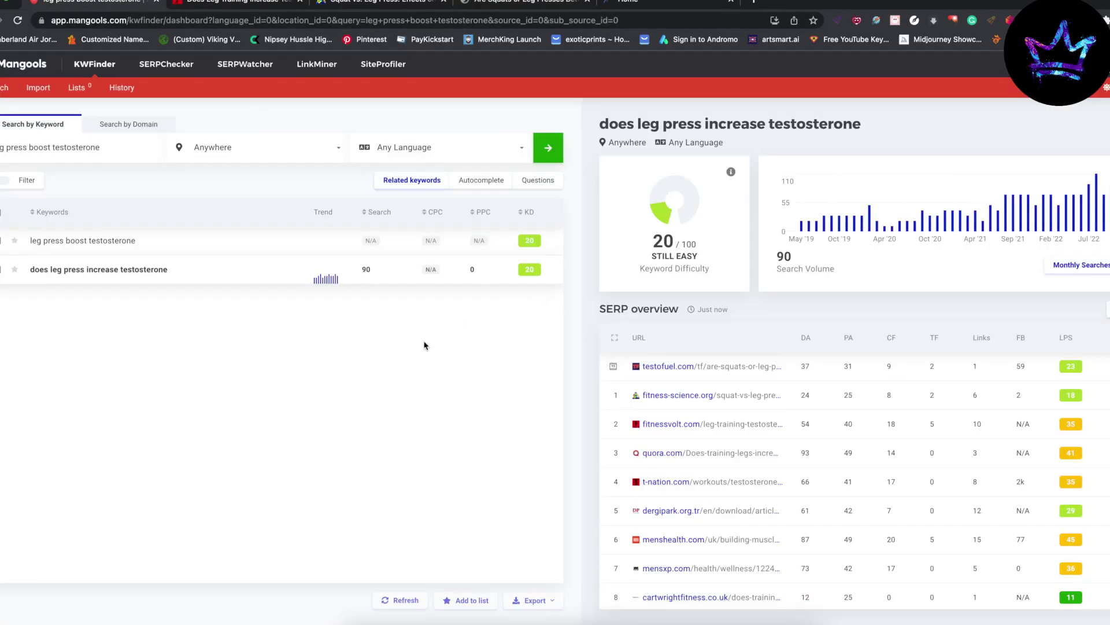
# - Load cashcownichesites.com in a new tab and go to its Free Bloggers Mastery Course page
pyautogui.click(755, 3)
pyautogui.write('cashcownichesites.com')
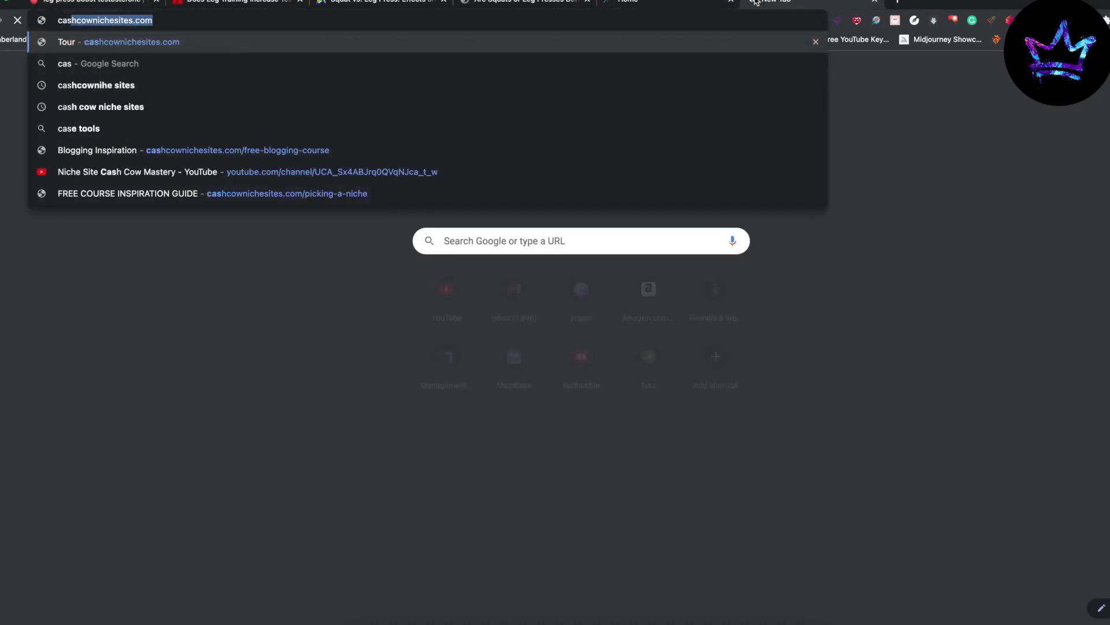
pyautogui.press('Return')
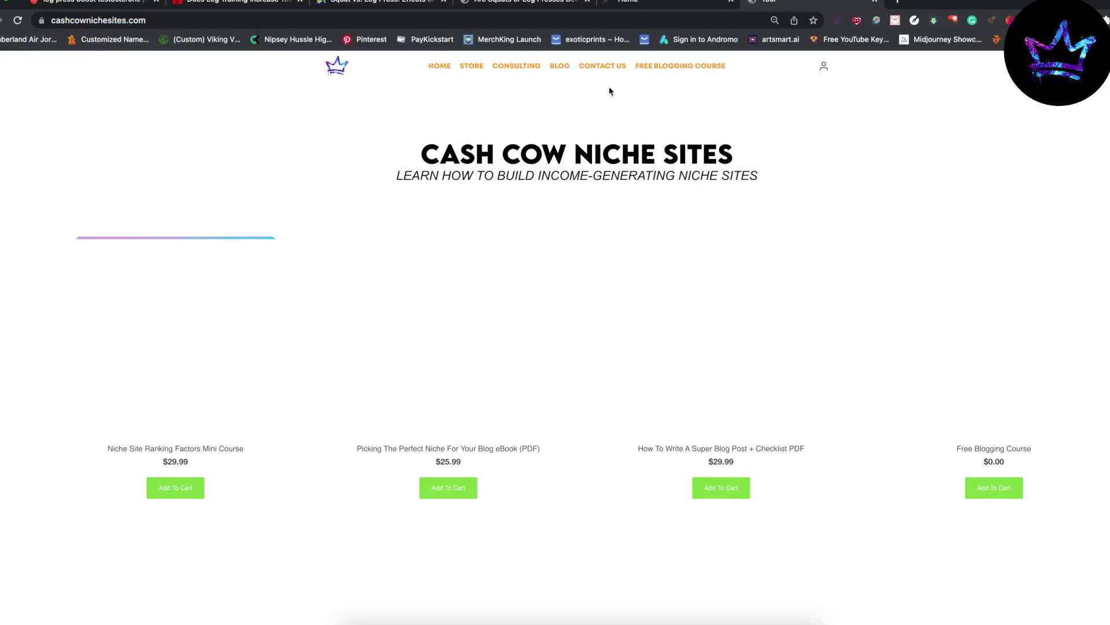
pyautogui.scroll(-3, 596, 347)
pyautogui.scroll(3, 566, 284)
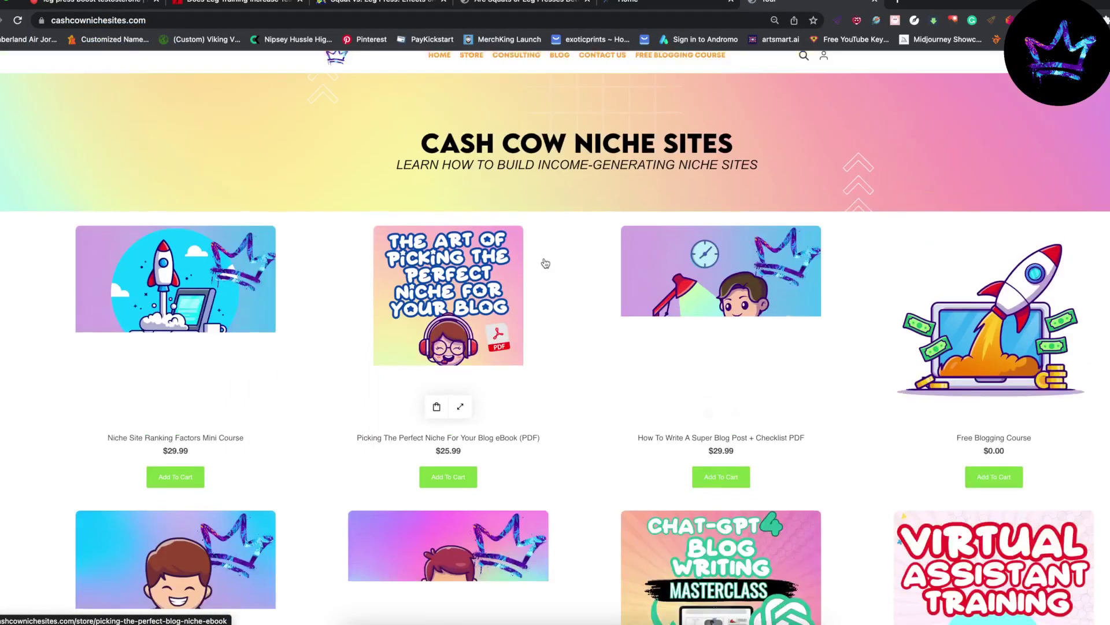
pyautogui.click(686, 66)
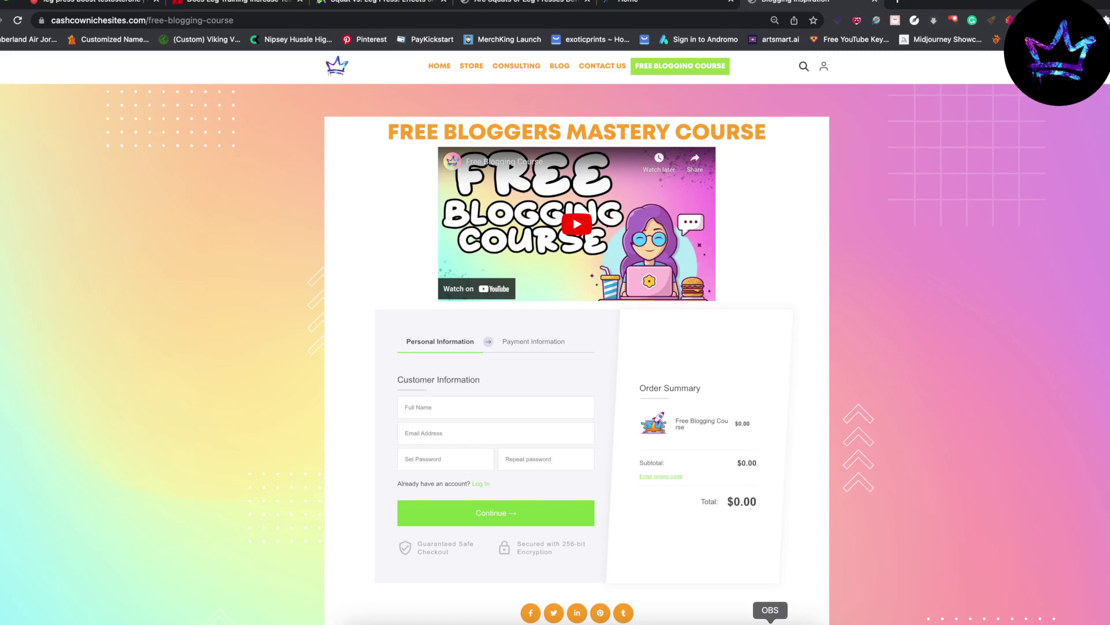
pyautogui.click(770, 622)
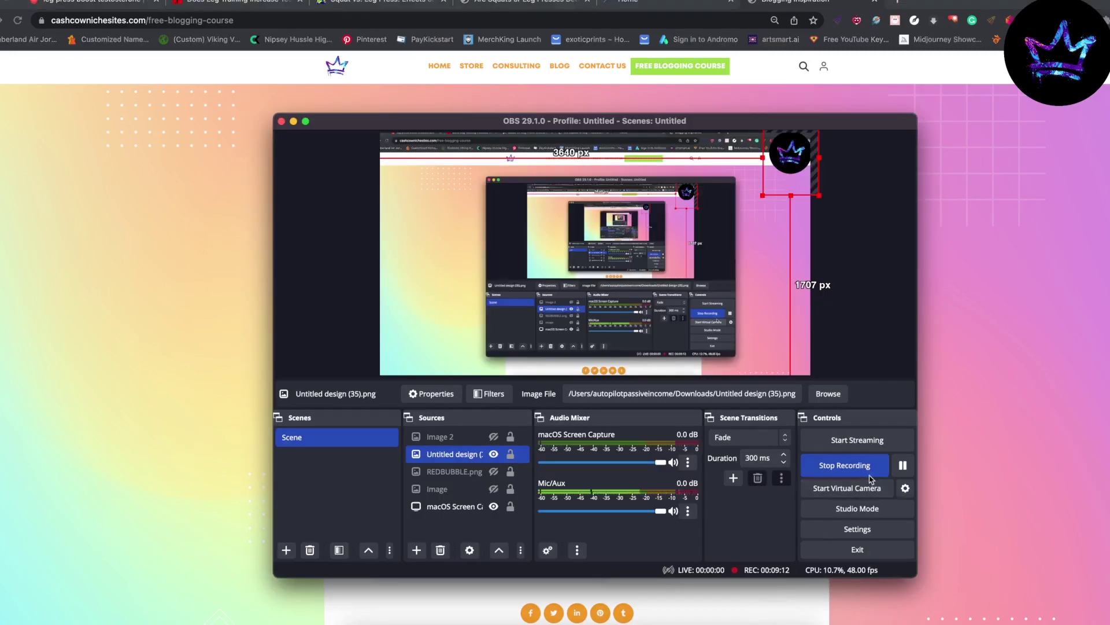